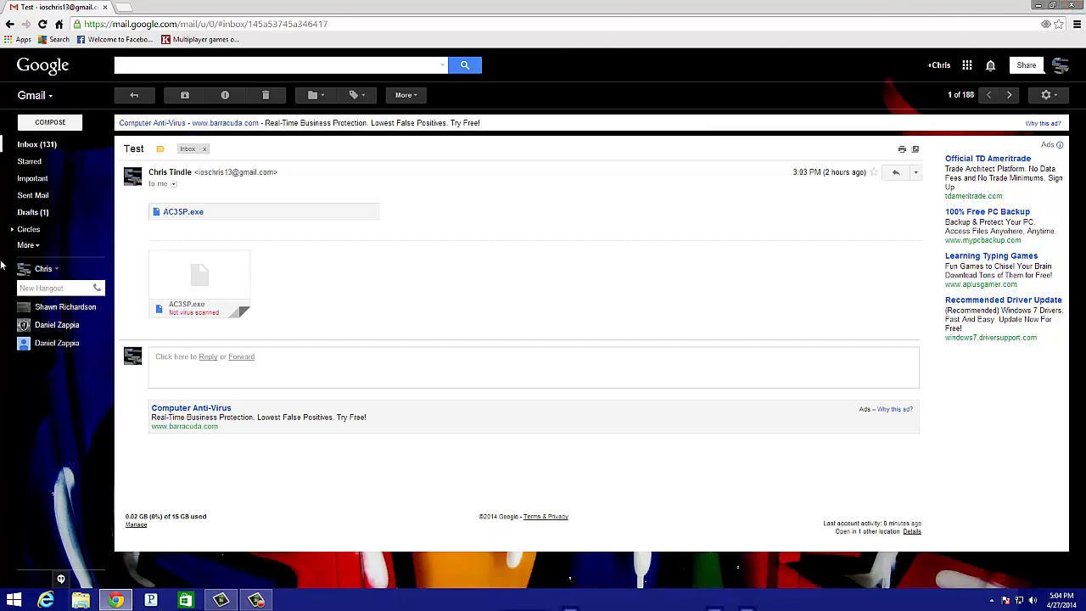
- Leave the Test message and show Chrome's Downloads page, with AC3SP.exe listed at the top
click(1077, 24)
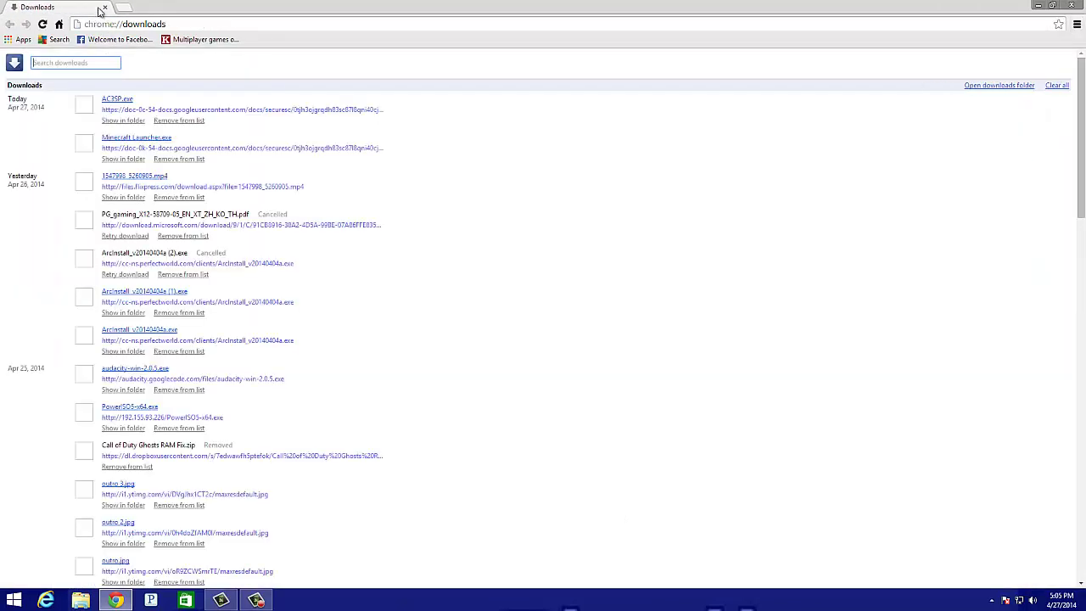
- Launch the downloaded AC3SP.exe from the Downloads list
click(122, 100)
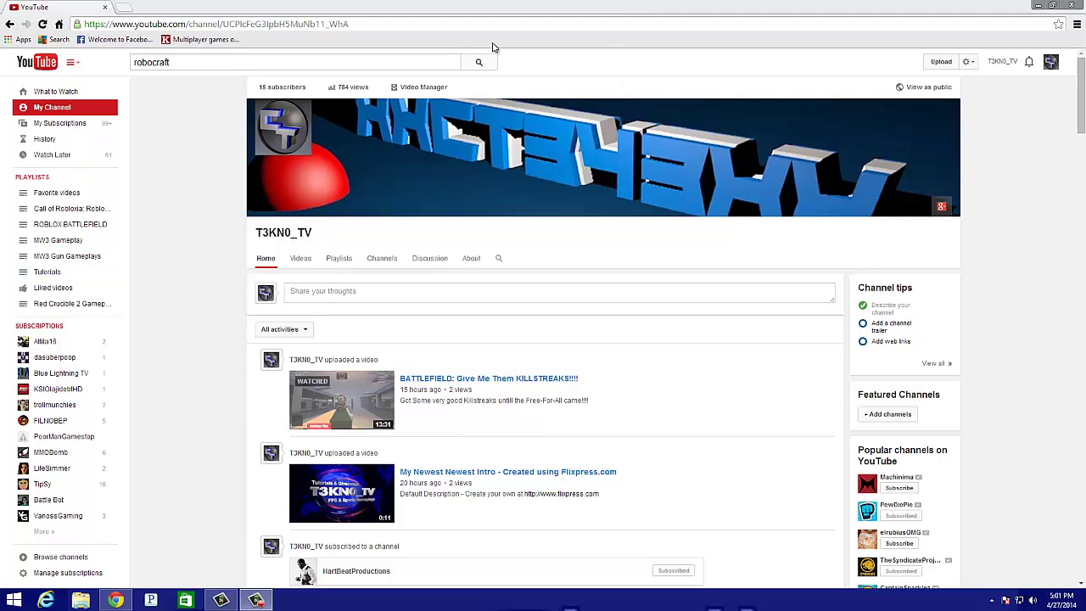
click(1037, 5)
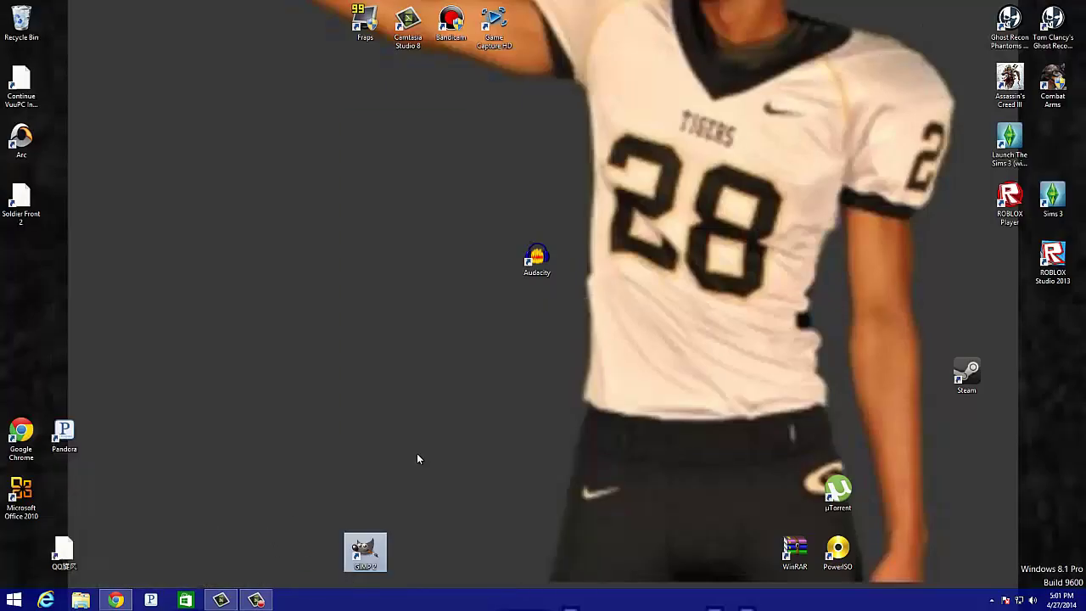
click(115, 600)
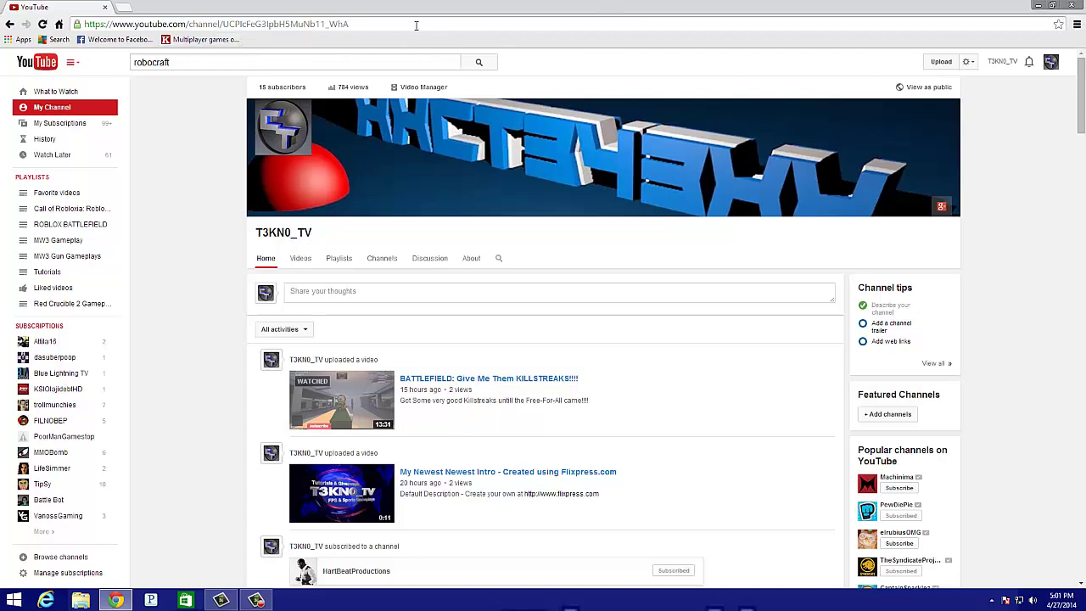
click(1037, 5)
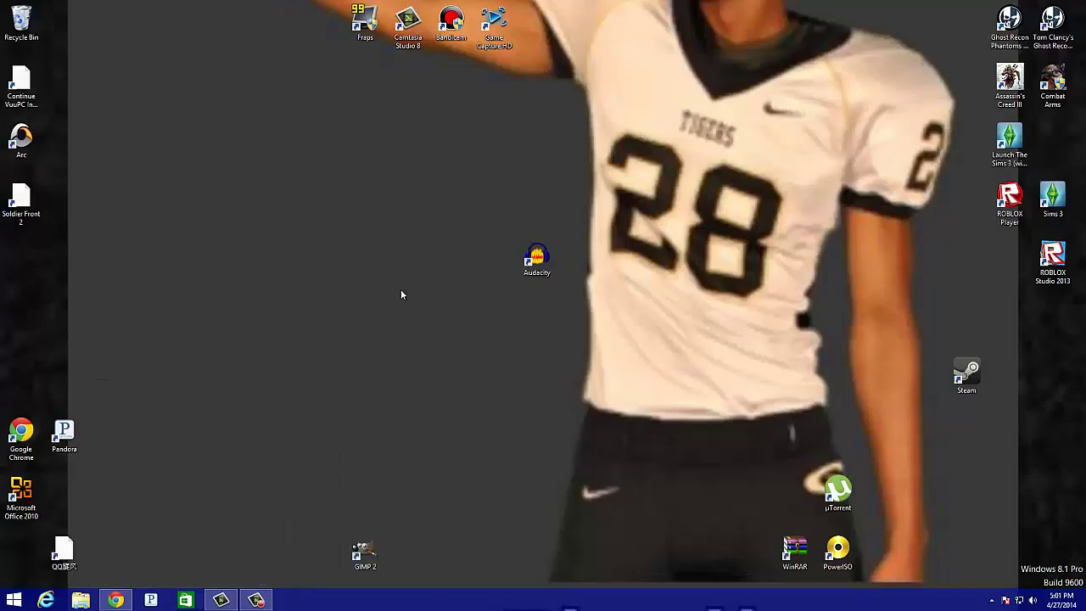
click(115, 600)
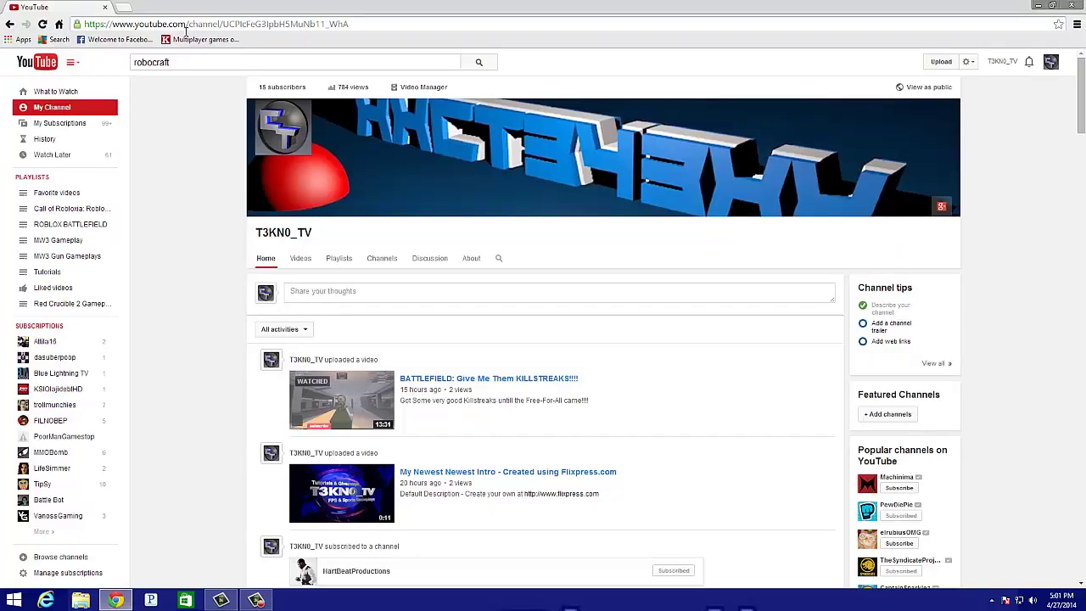
- Go to Gmail via 'mail' in the address bar and expand the sidebar's More labels
click(152, 26)
text(mail)
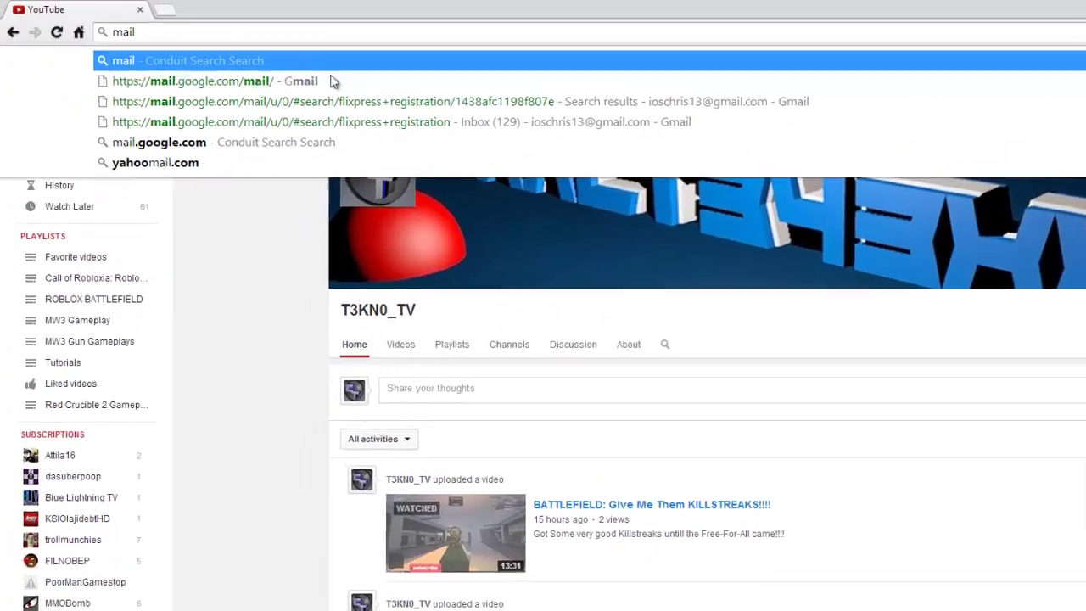
click(248, 61)
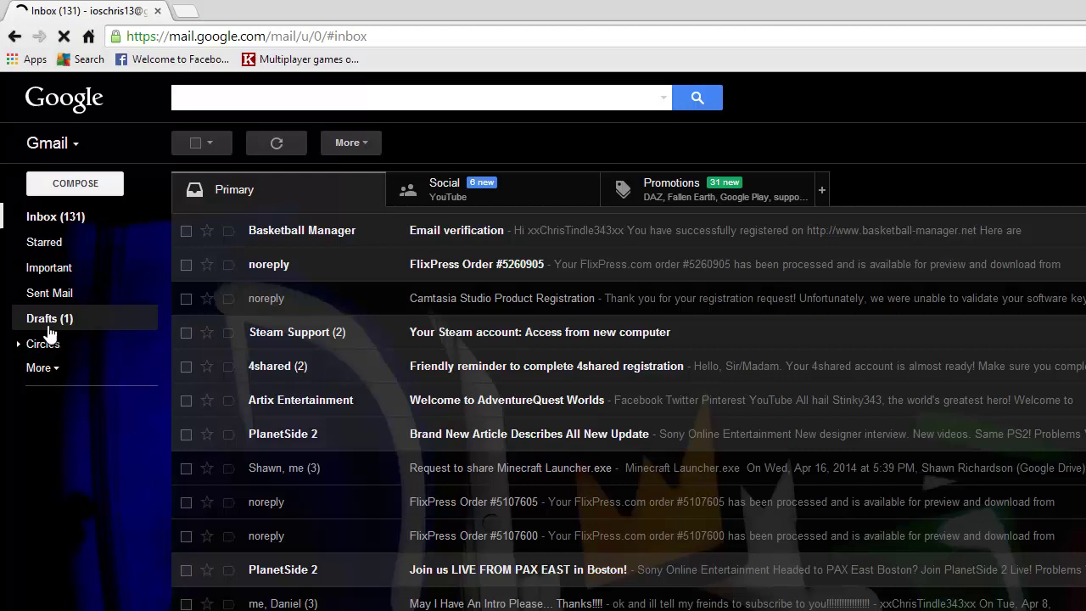
click(38, 368)
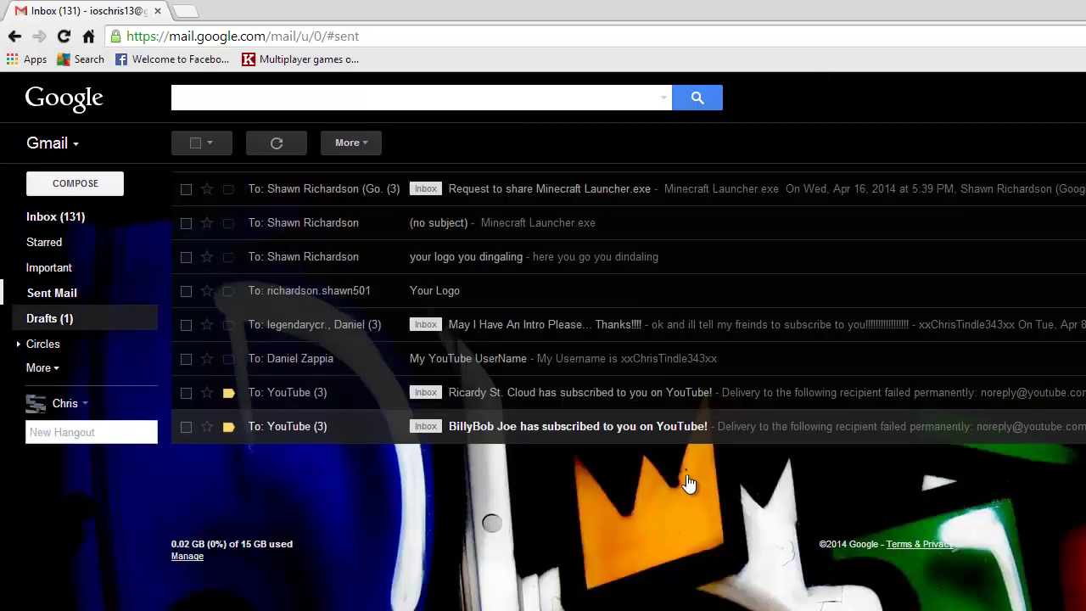
- Download Minecraft Launcher.exe from the 'Request to share Minecraft Launcher.exe' conversation and dismiss the download bar
click(498, 197)
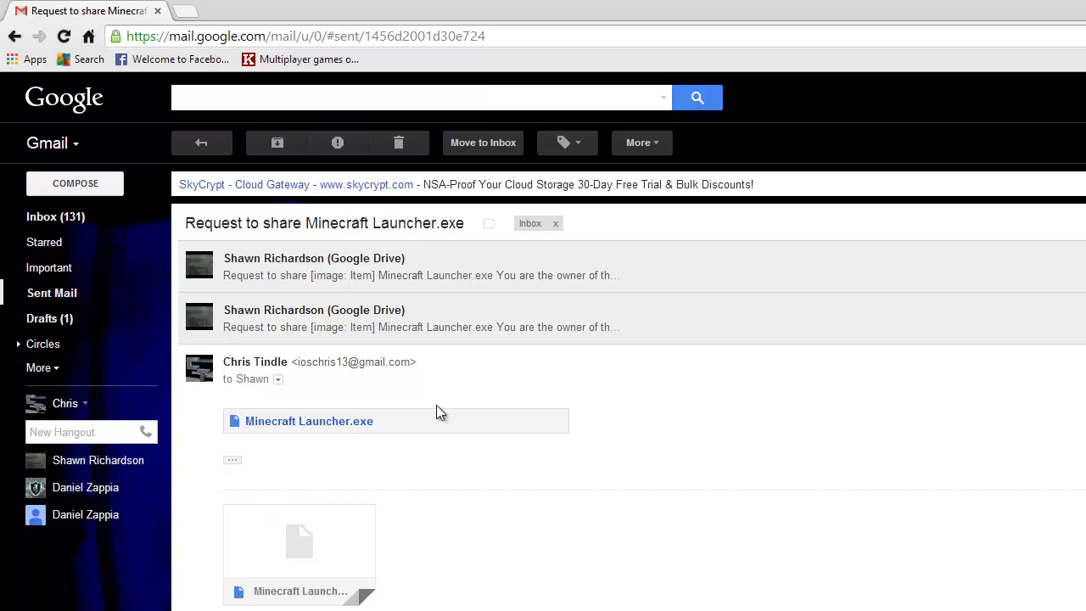
mouse_move(261, 604)
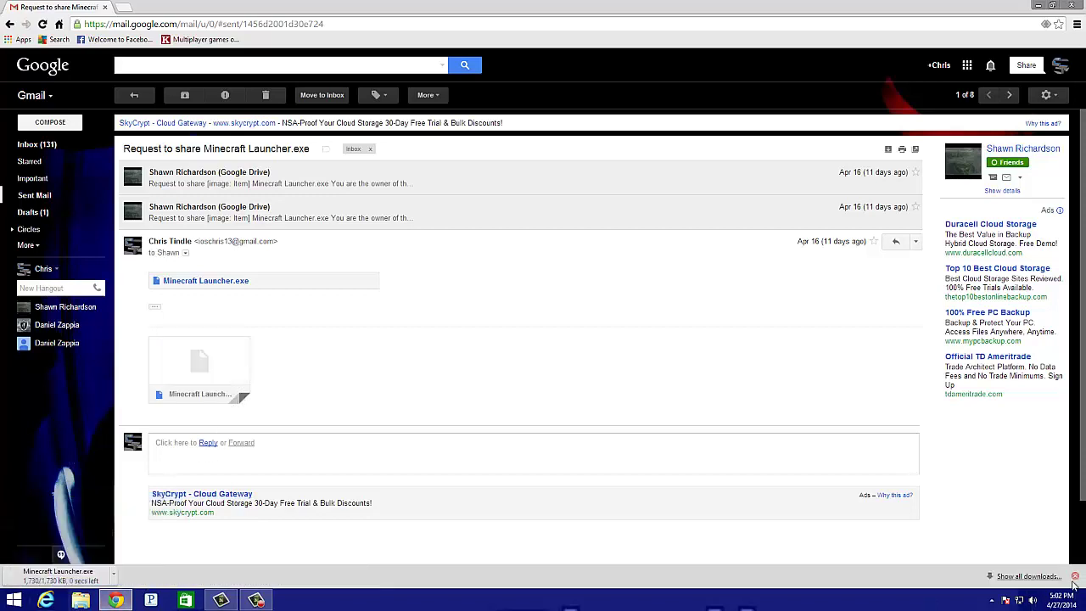
click(1074, 577)
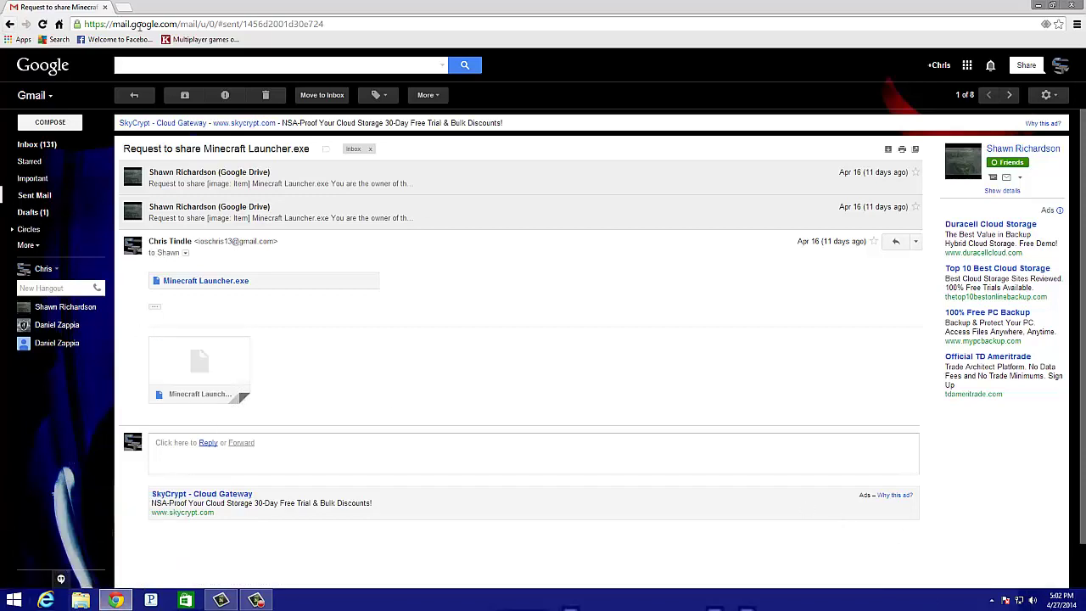
- Draft a message to your own address with subject 'Test' and bring up the Drive file picker
click(140, 24)
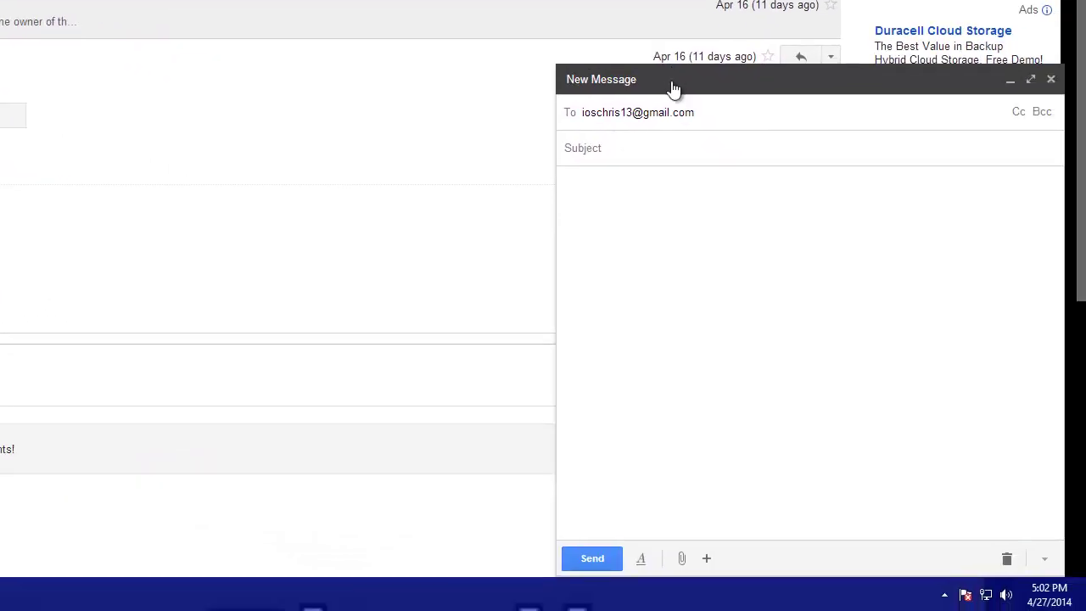
click(663, 146)
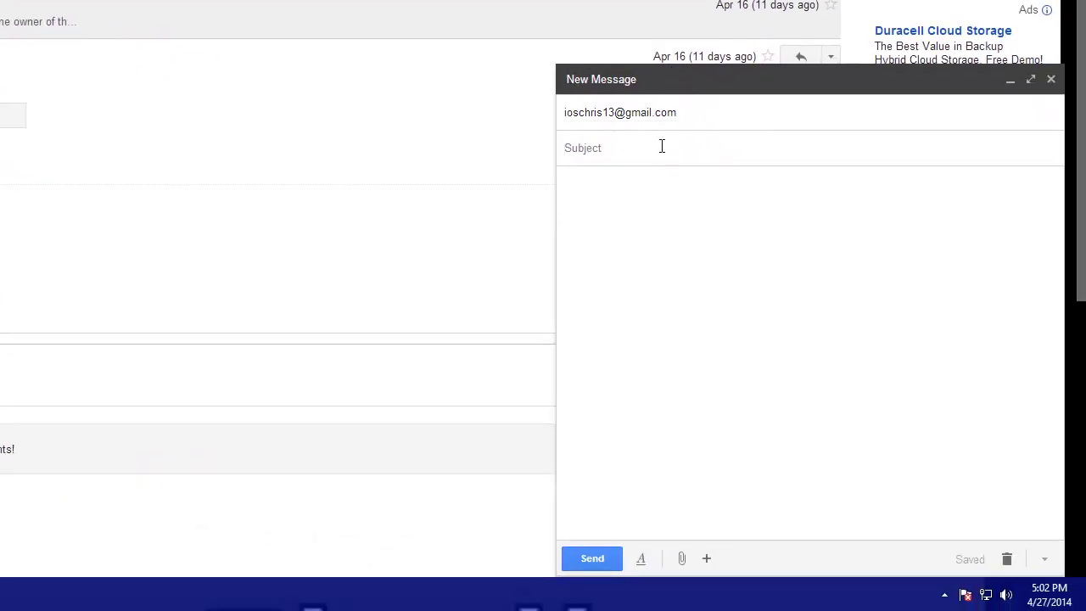
text(Test)
click(778, 271)
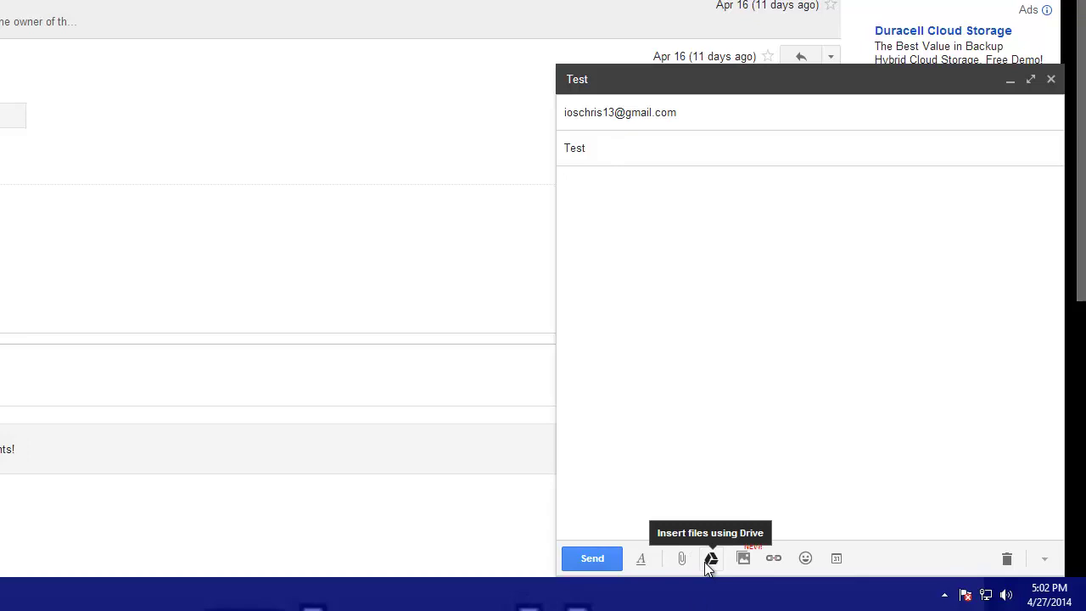
click(706, 563)
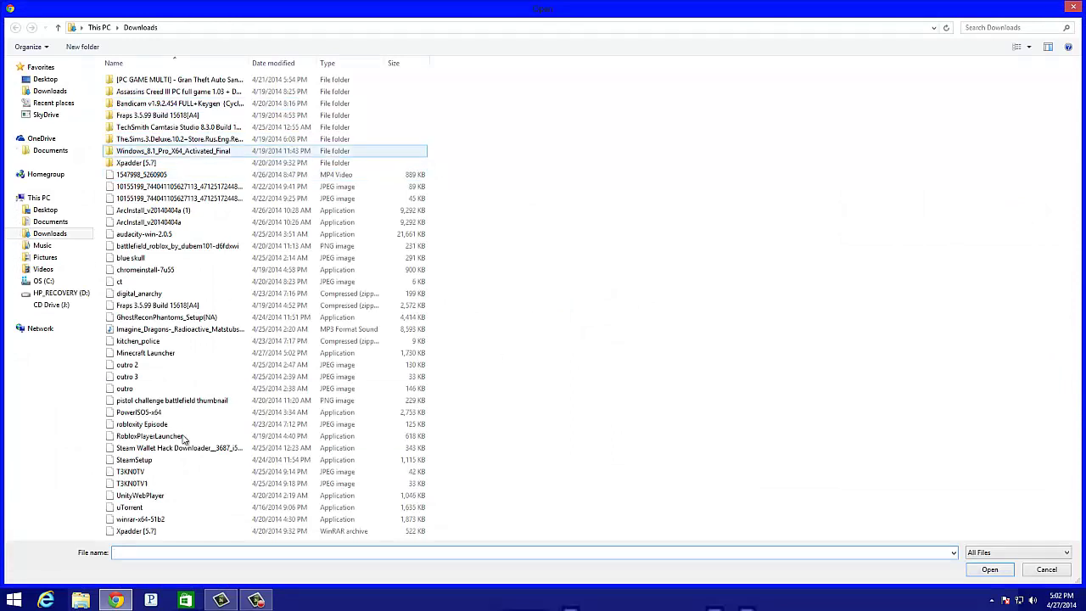
- Open the Assassins Creed III PC full game folder and its first, empty subfolder
drag(573, 534, 674, 350)
click(674, 301)
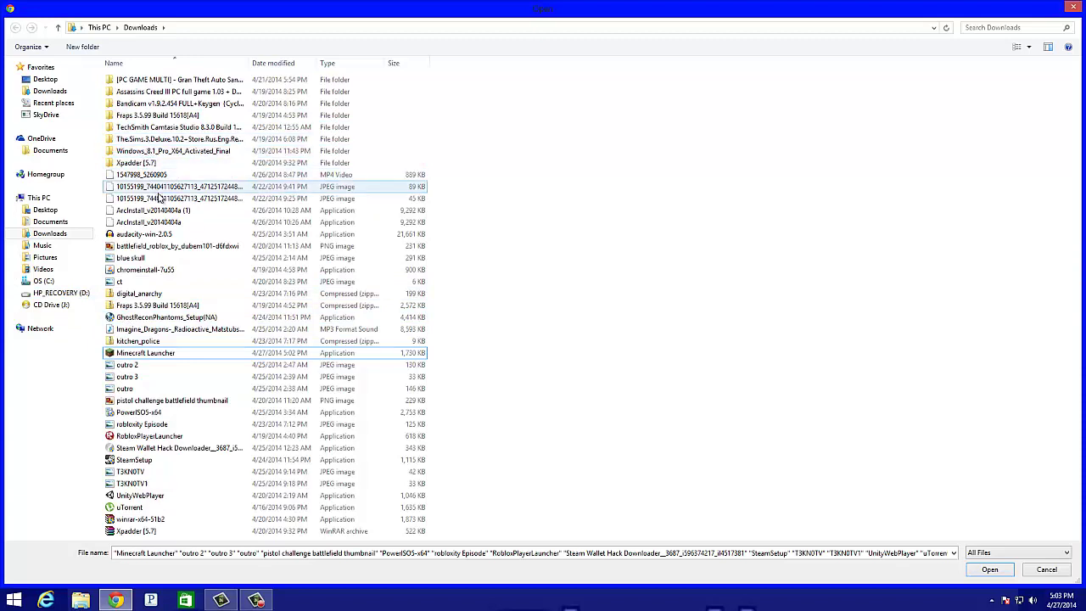
click(188, 97)
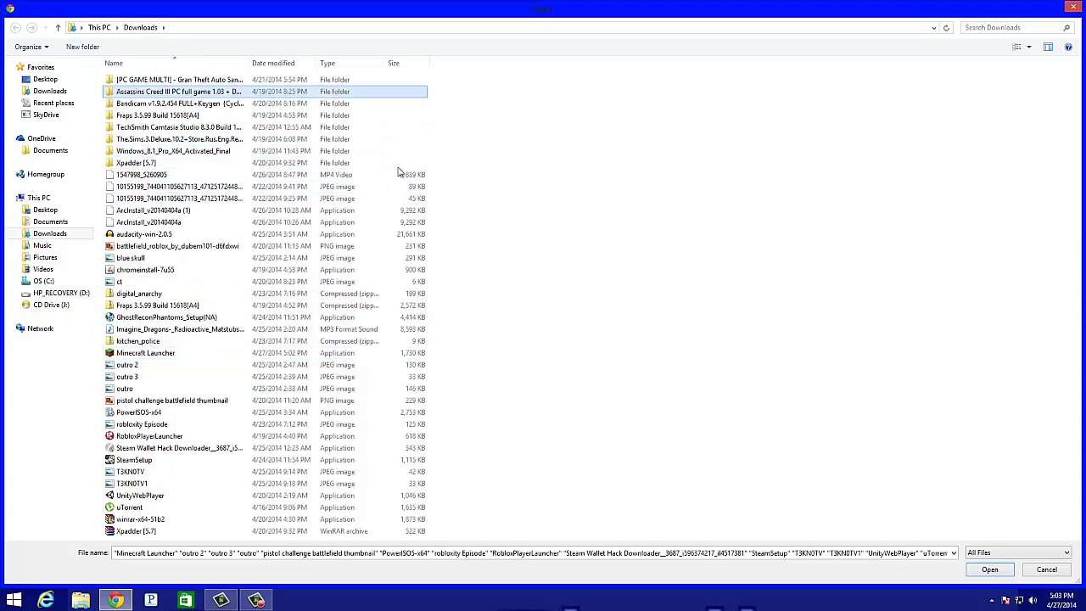
key(Return)
double_click(156, 83)
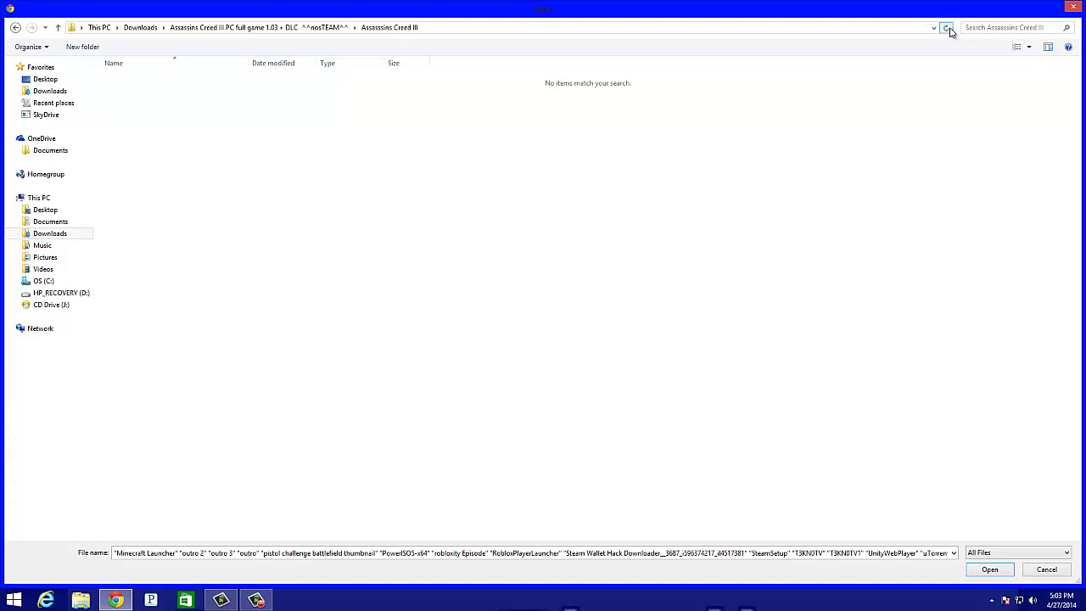
- Browse to the Assassin's Creed 3 folder and upload AC3SP.exe to Drive for the Test draft
click(14, 28)
click(14, 28)
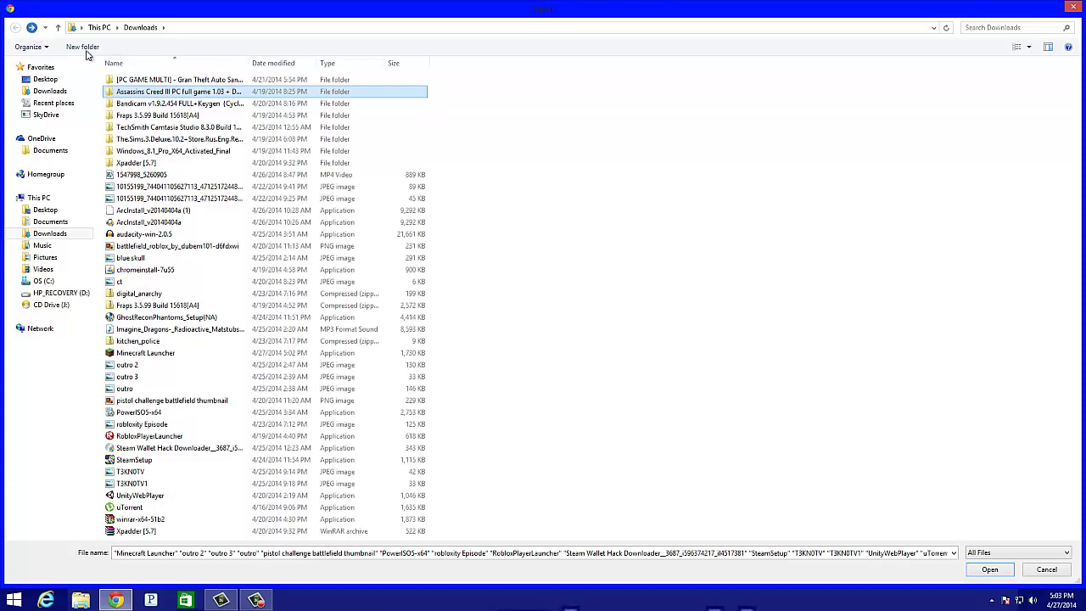
double_click(145, 92)
double_click(146, 93)
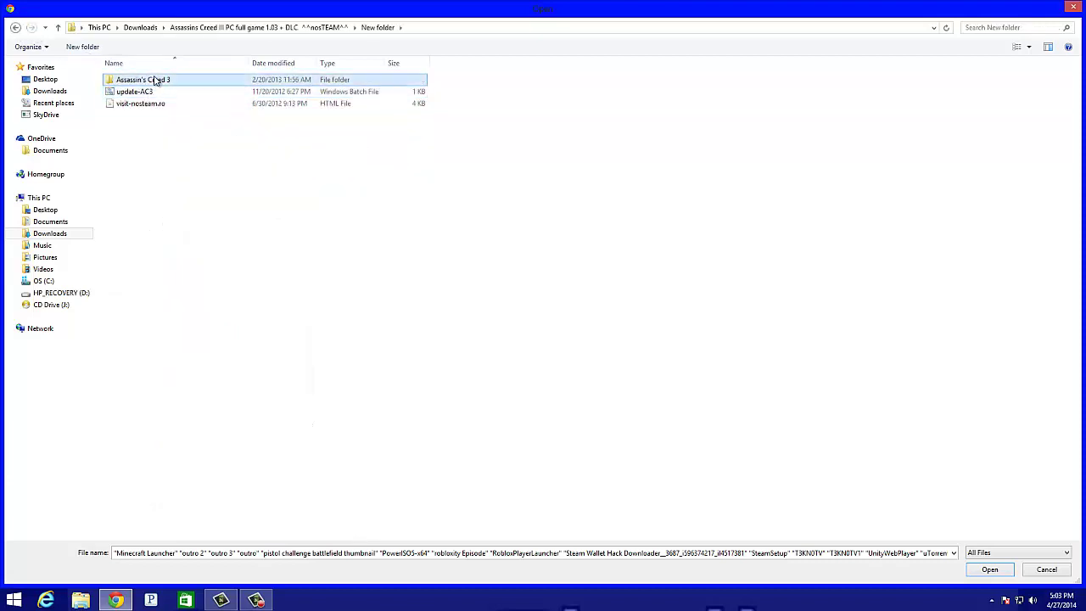
double_click(154, 79)
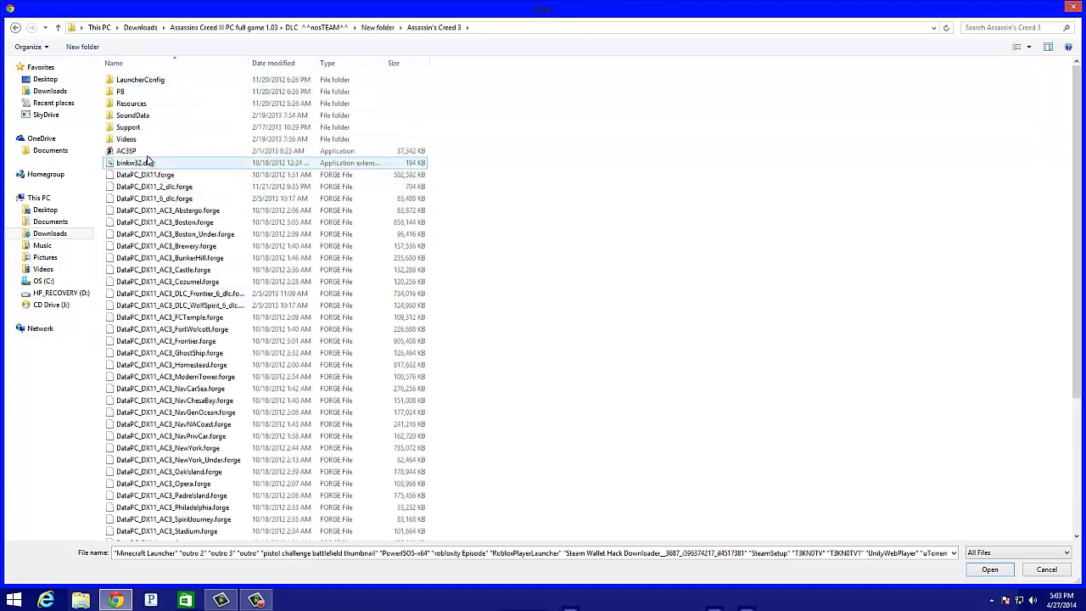
scroll(352, 213, down, 4)
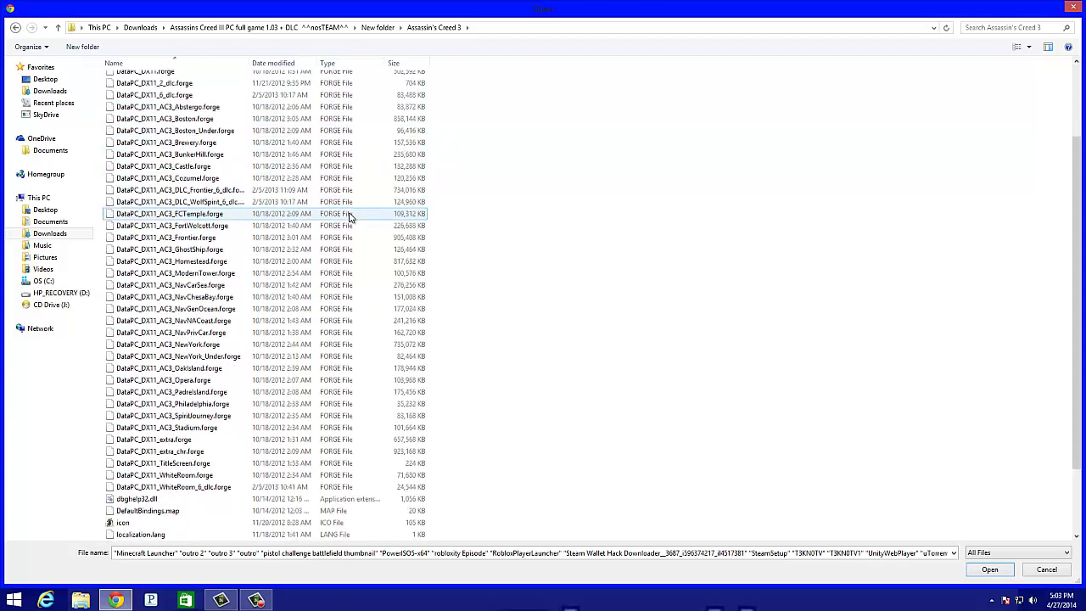
scroll(153, 433, down, 2)
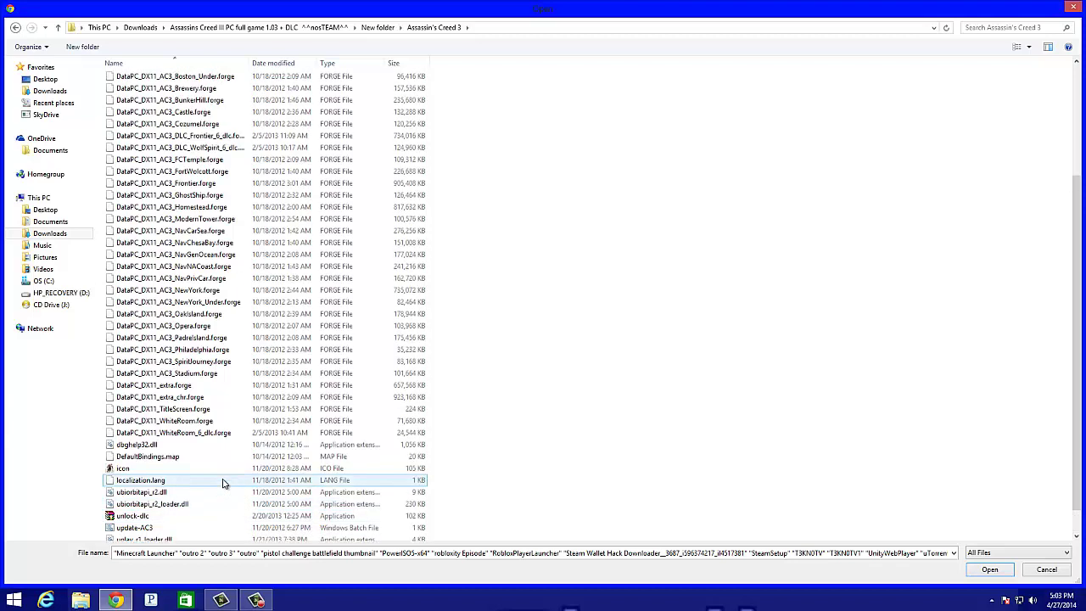
scroll(227, 477, up, 4)
scroll(227, 477, up, 2)
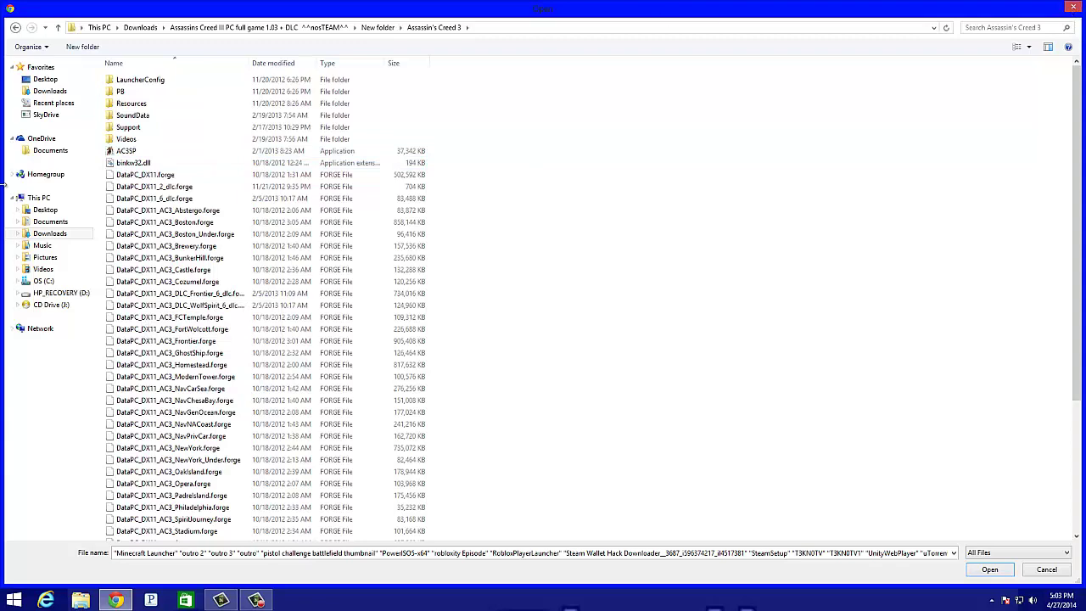
double_click(127, 151)
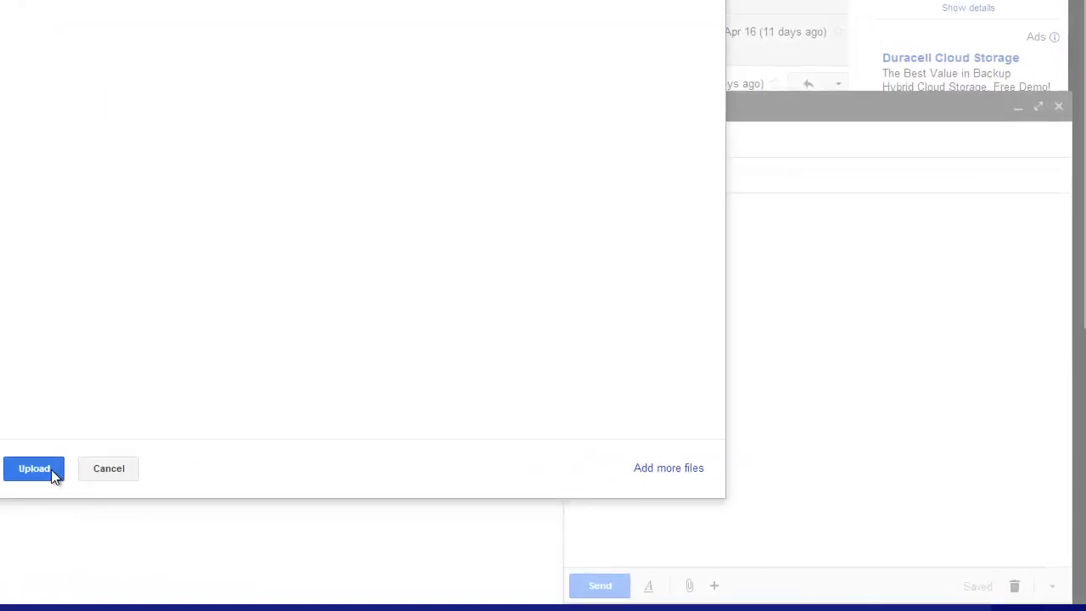
click(34, 469)
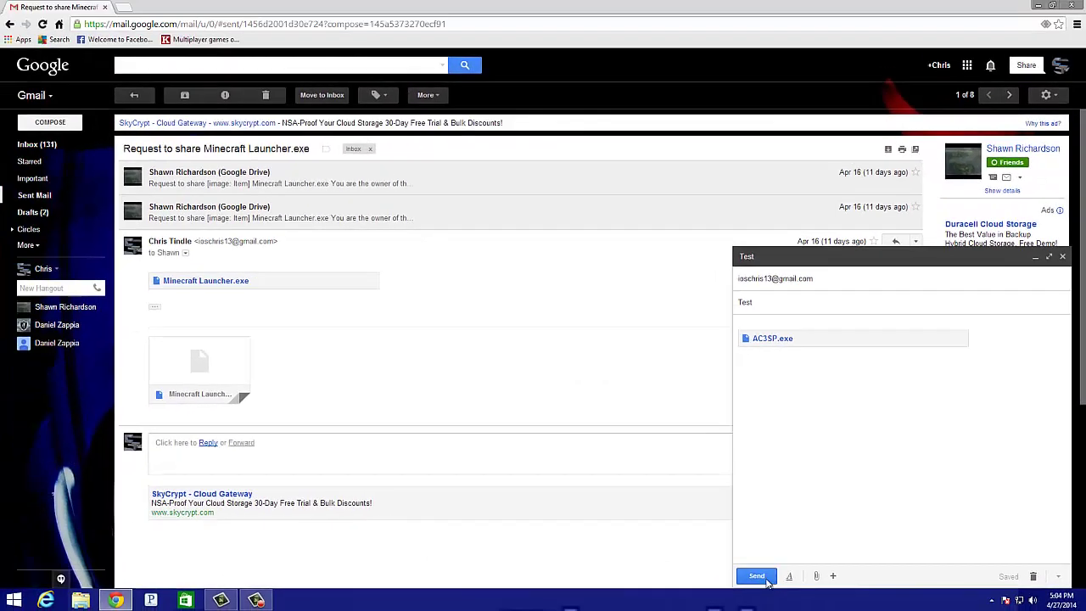
- Send the Test message and open it from the inbox
click(684, 581)
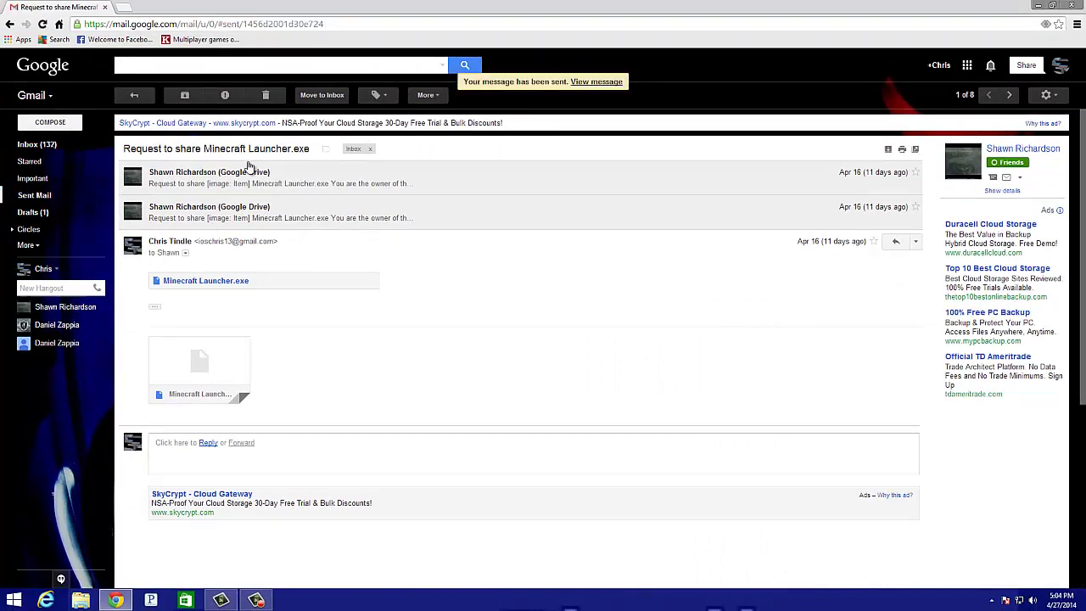
click(20, 147)
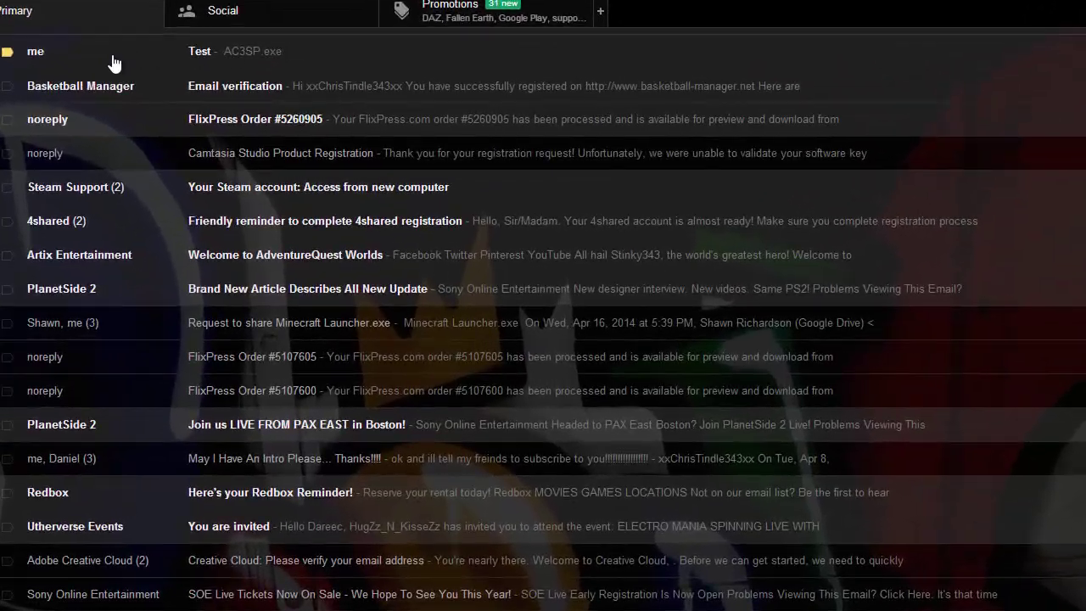
click(112, 54)
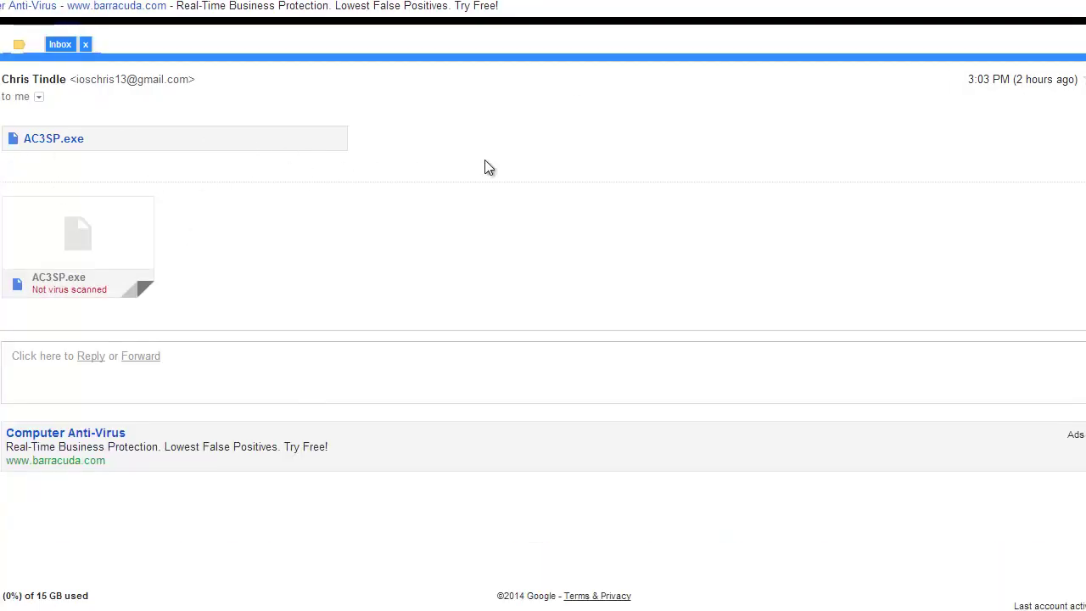
- Download the AC3SP.exe attachment and dismiss Chrome's download bar
mouse_move(94, 265)
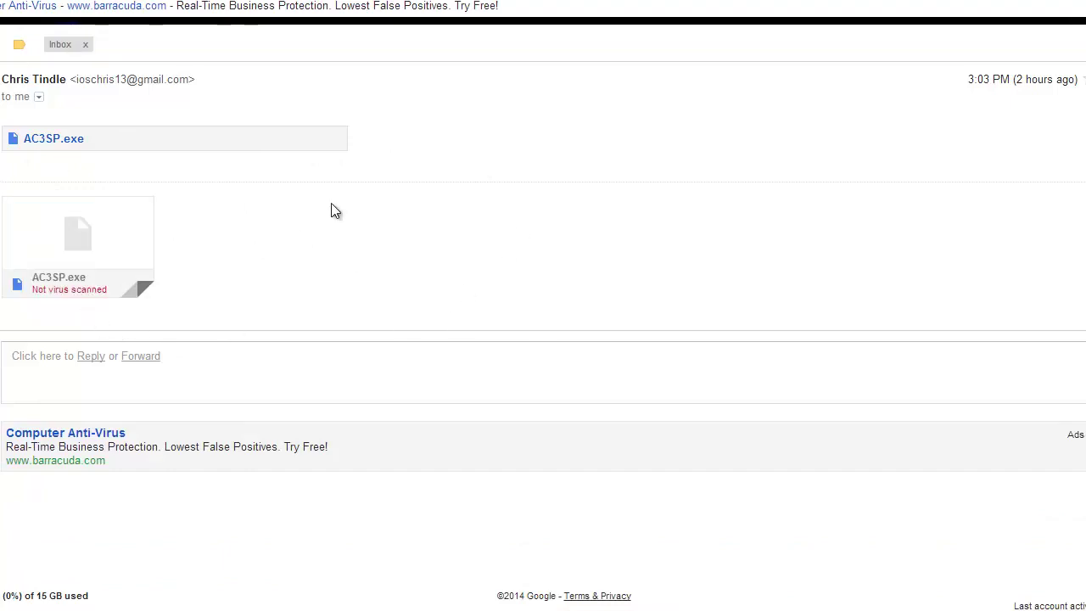
click(75, 142)
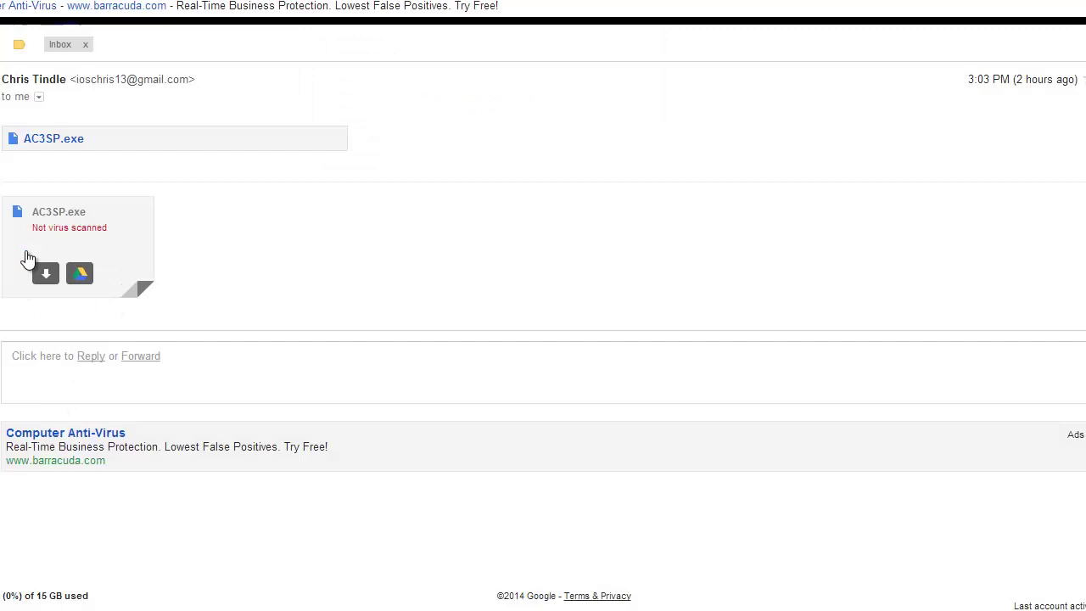
click(49, 275)
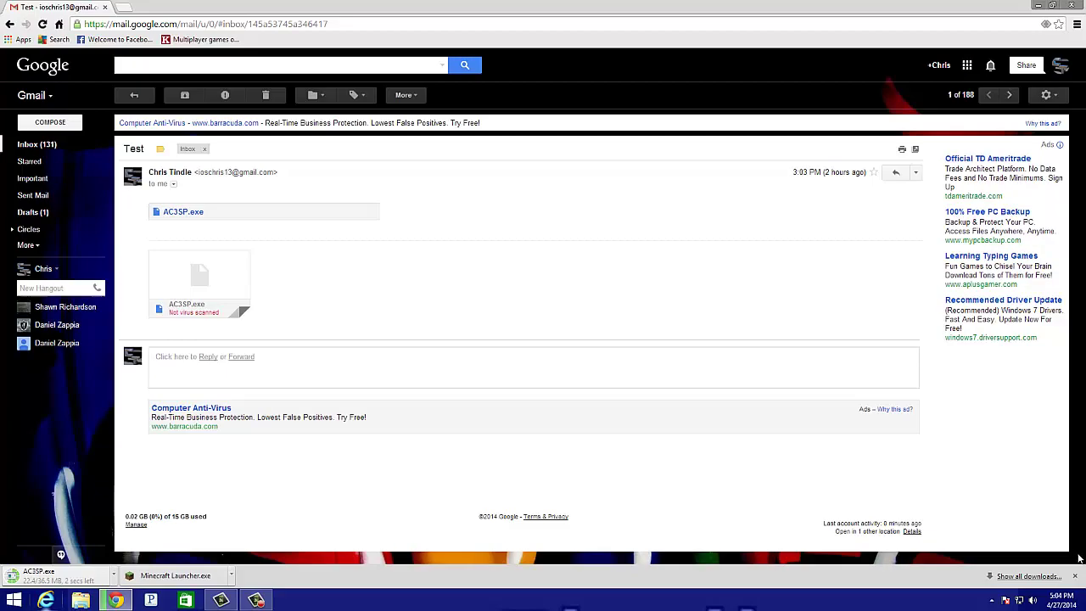
click(1077, 576)
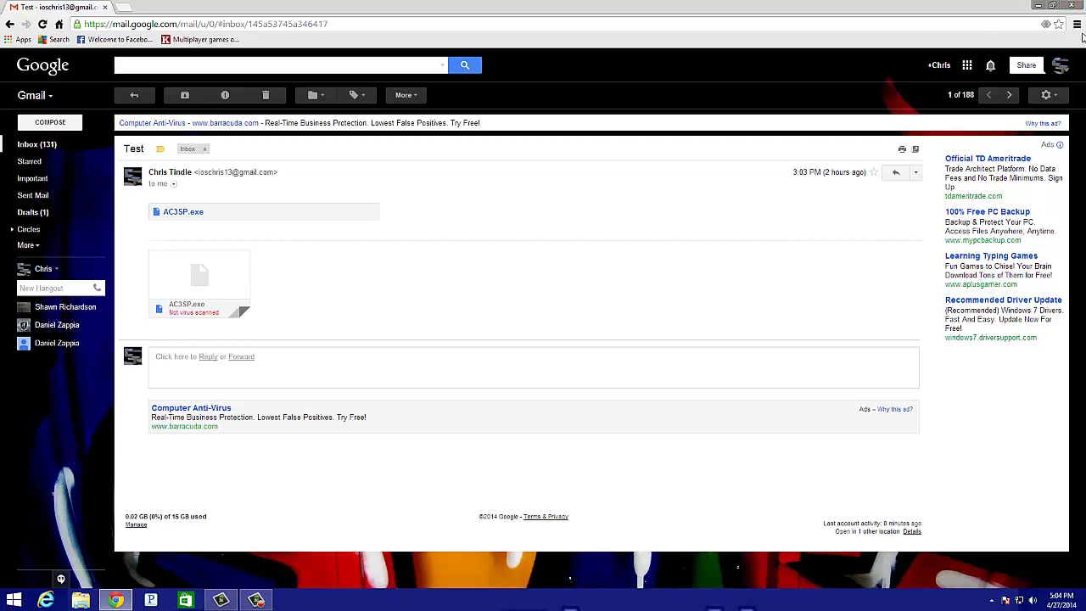
- Open Chrome's Downloads page and close the Gmail tab
click(1077, 24)
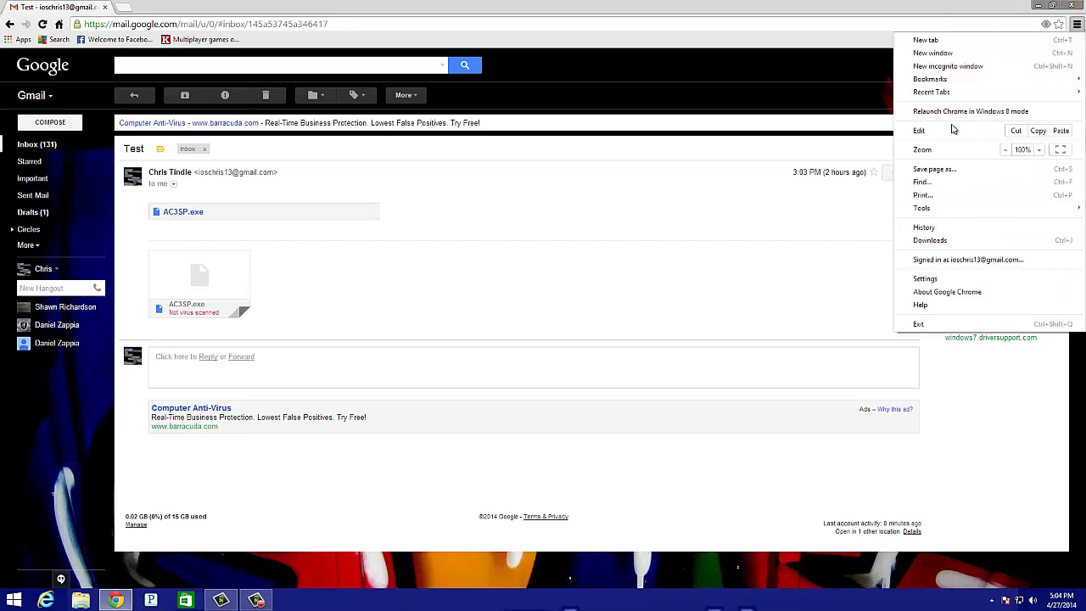
click(931, 240)
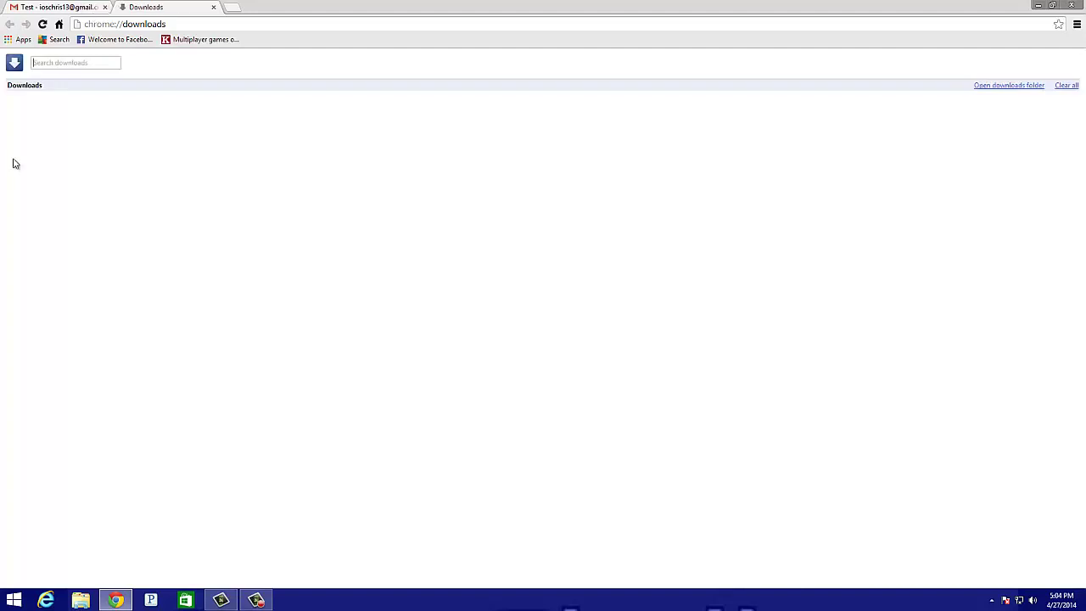
click(104, 6)
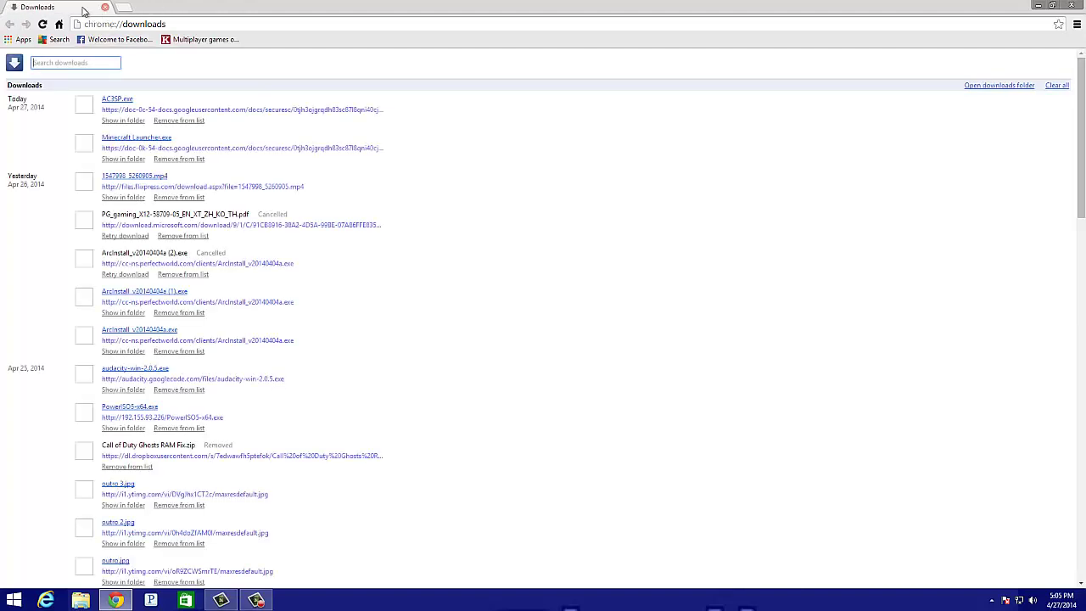
- Run AC3SP.exe, dismissing the missing binkw32.dll error and its security warning
click(121, 101)
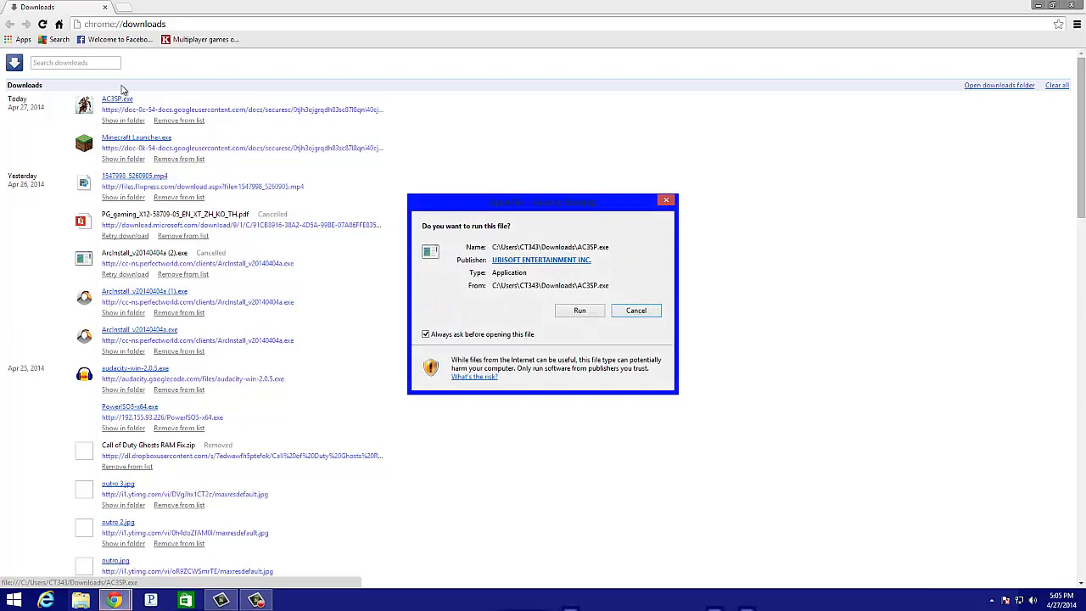
click(589, 311)
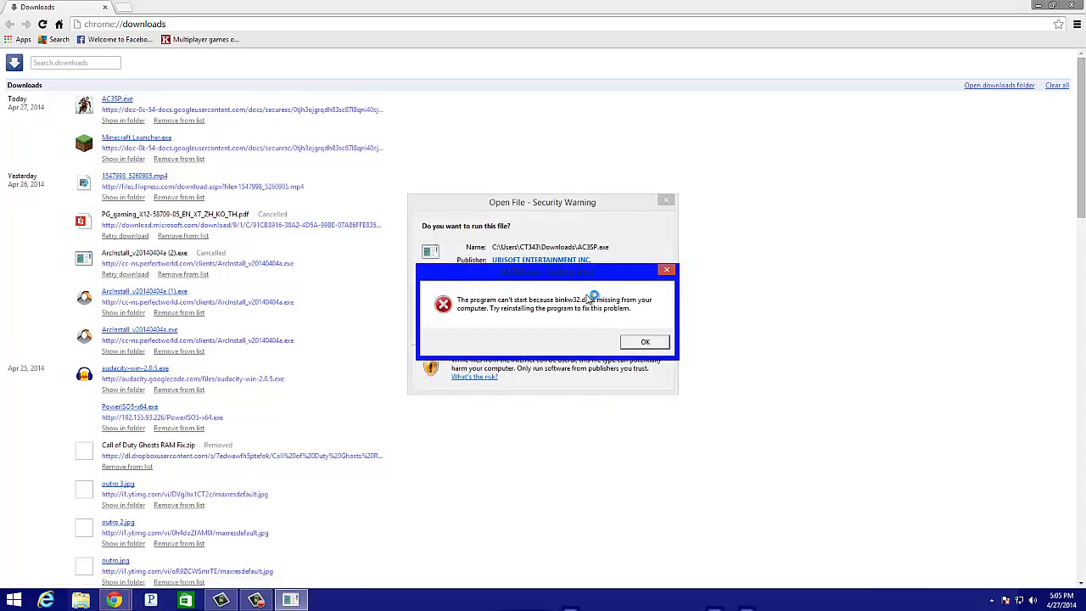
click(643, 342)
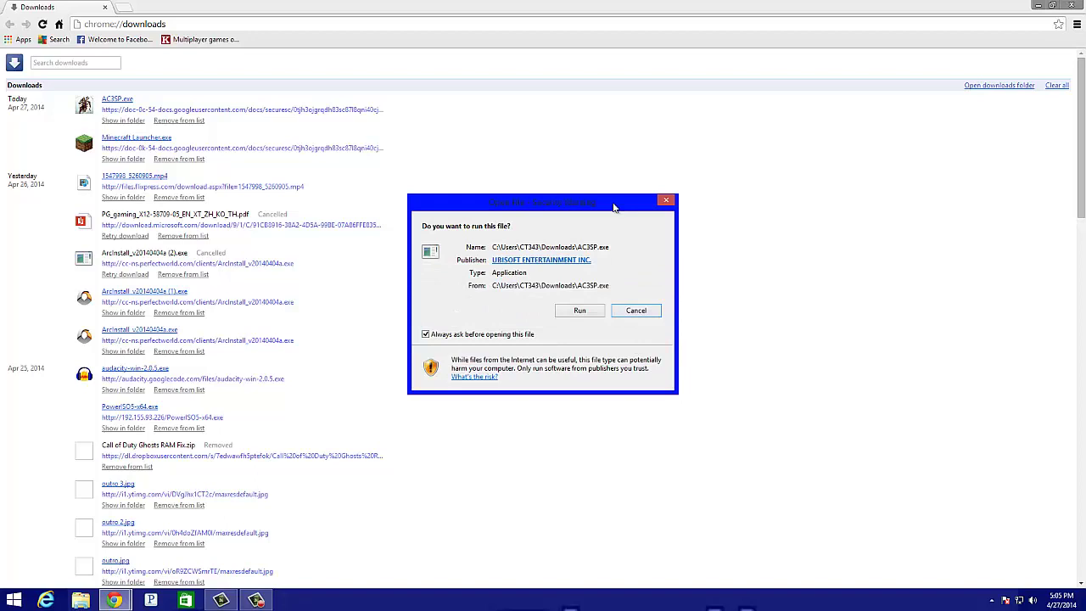
click(659, 205)
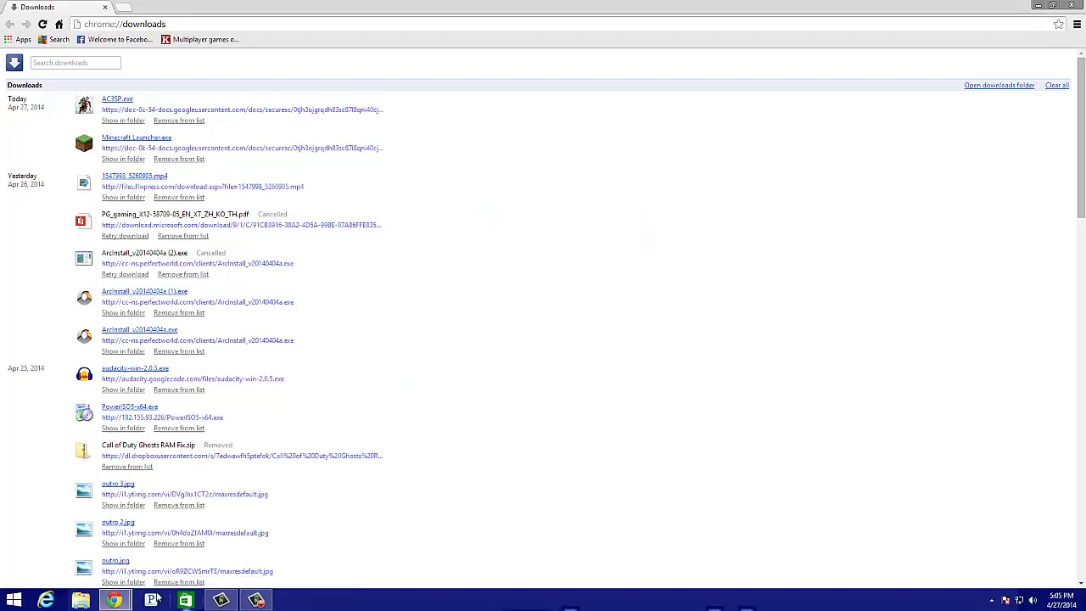
- Run Minecraft Launcher.exe from its pending security warning
mouse_move(118, 599)
click(197, 548)
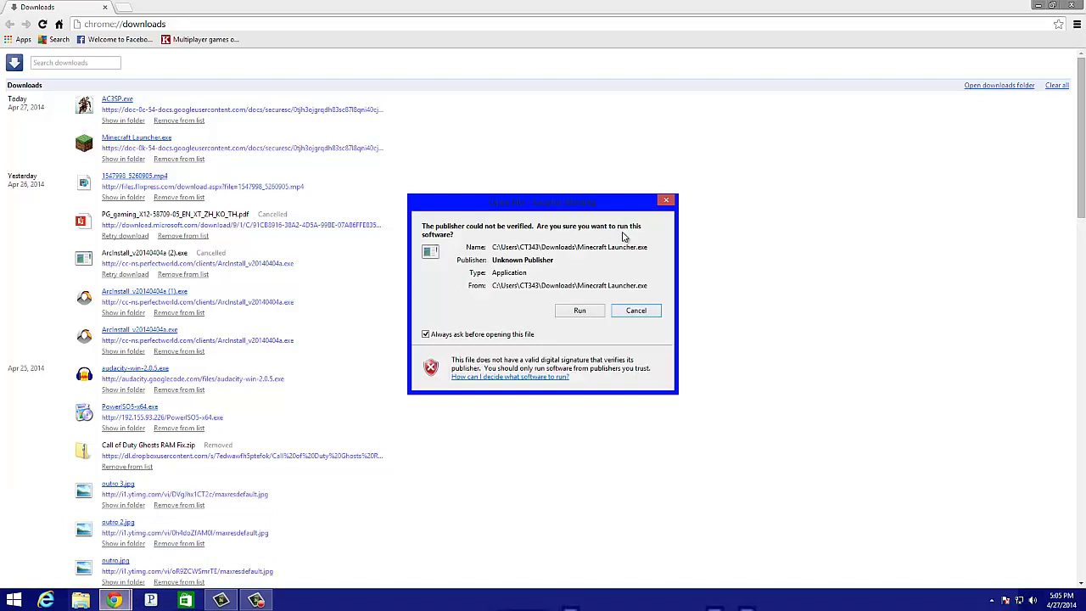
click(577, 310)
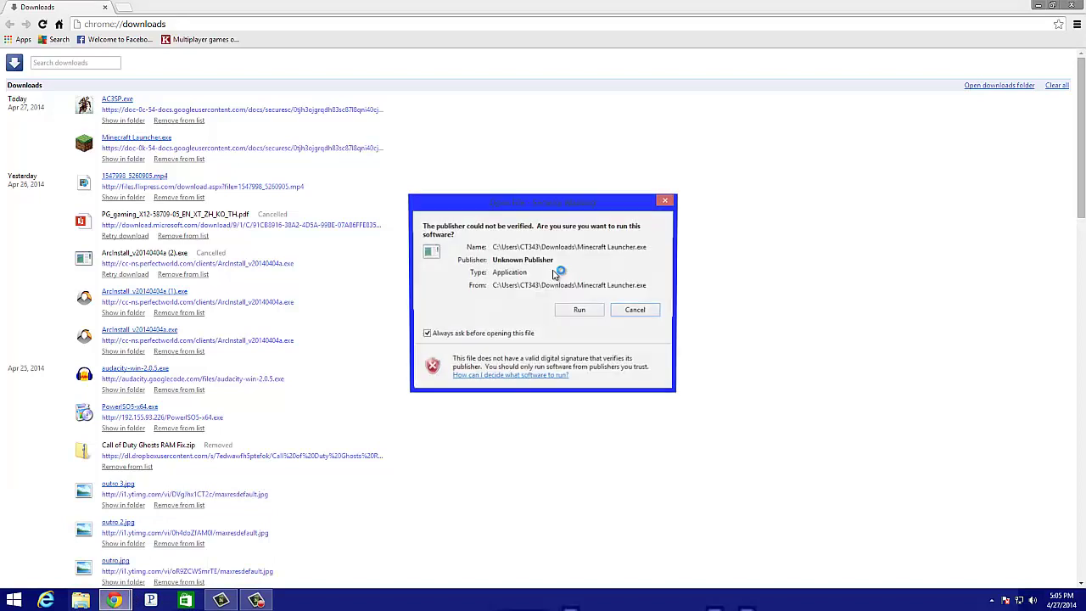
click(667, 204)
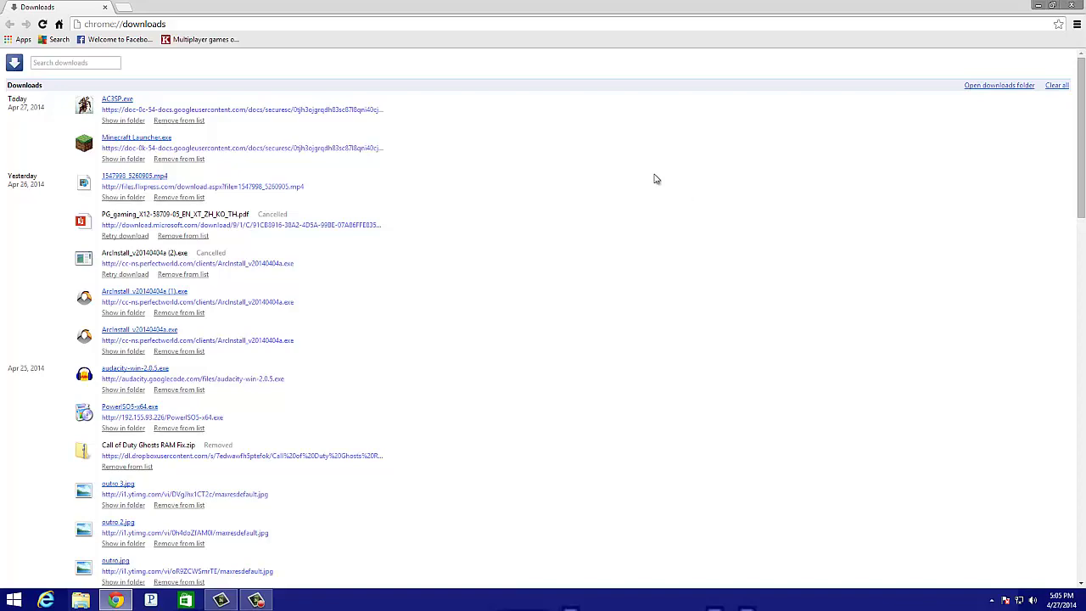
- Scroll up and down through the Downloads list of past downloads
scroll(161, 259, down, 7)
scroll(152, 259, up, 5)
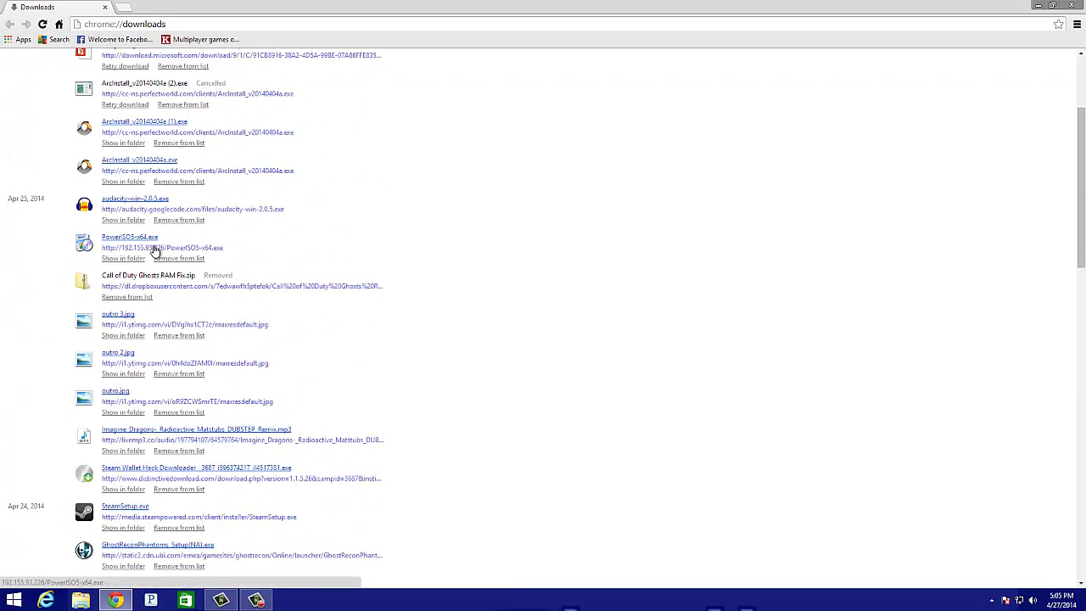
scroll(158, 246, down, 4)
scroll(167, 264, down, 7)
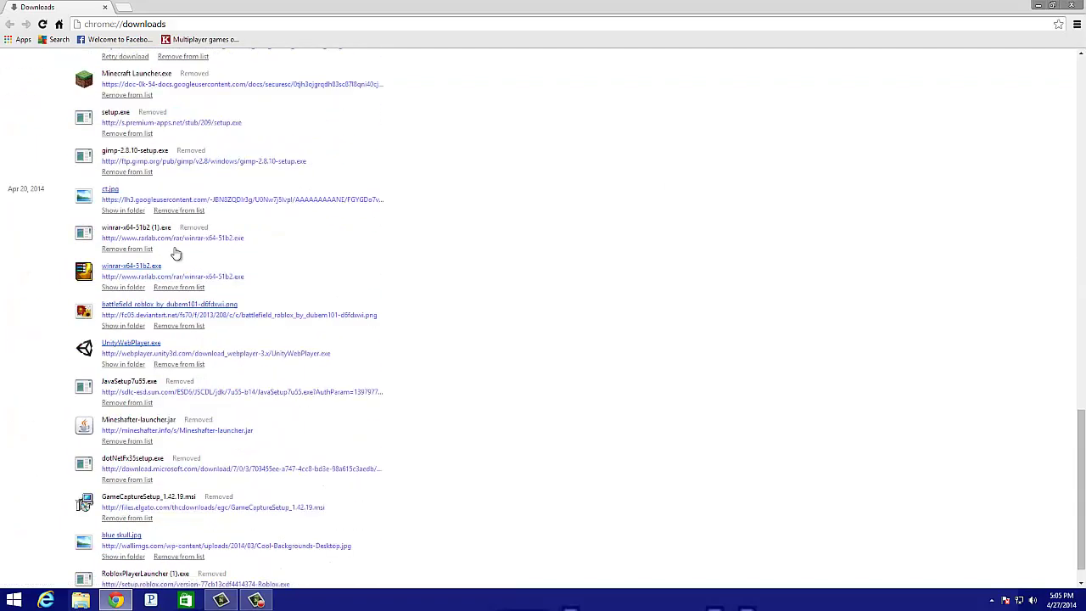
scroll(168, 246, up, 3)
scroll(167, 234, down, 3)
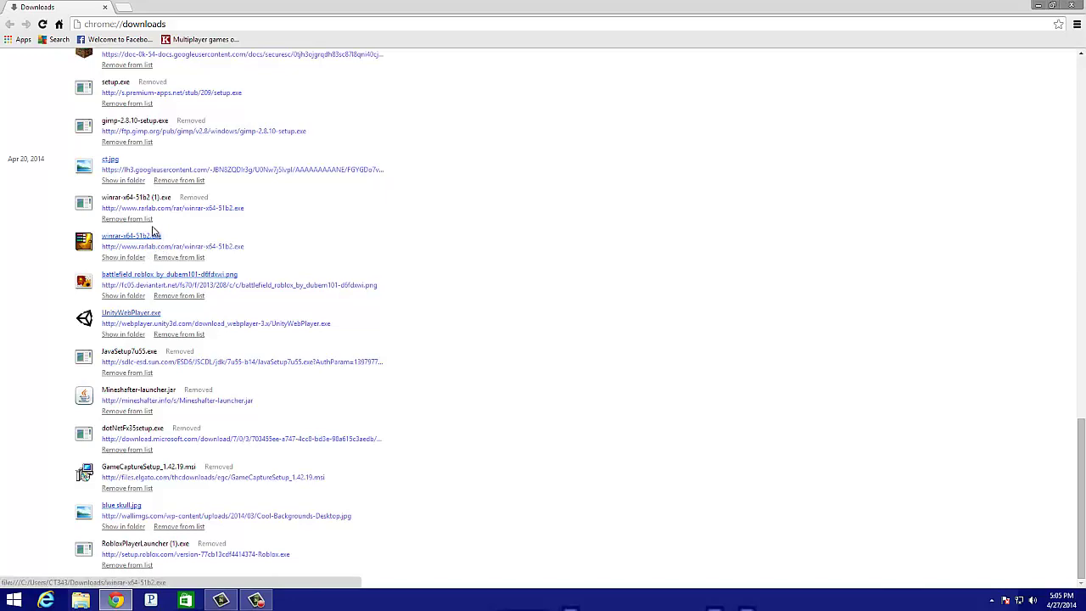
scroll(135, 222, up, 1)
scroll(131, 222, up, 5)
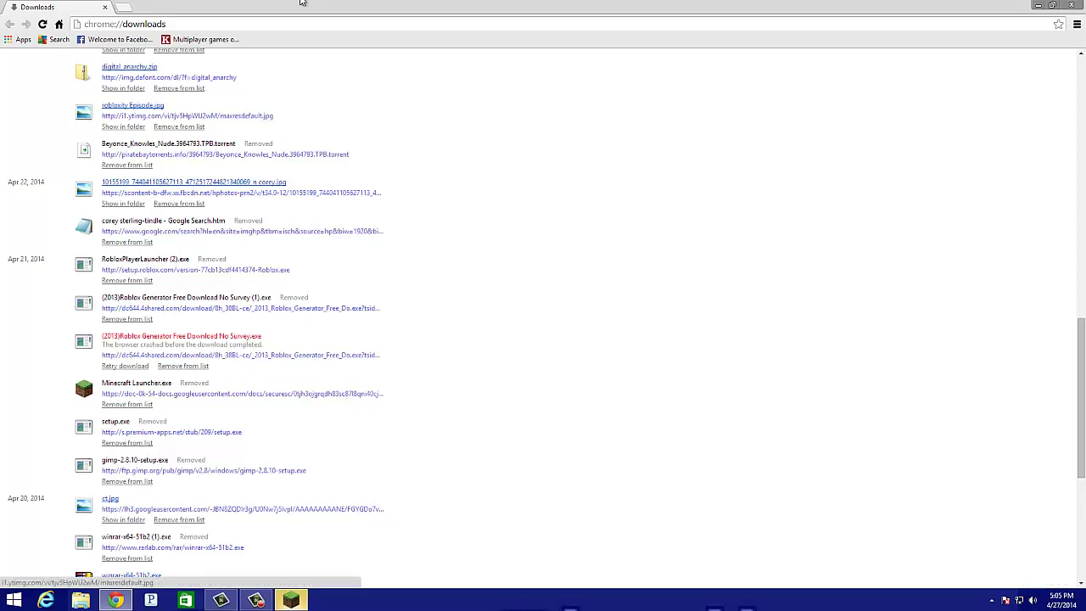
click(290, 600)
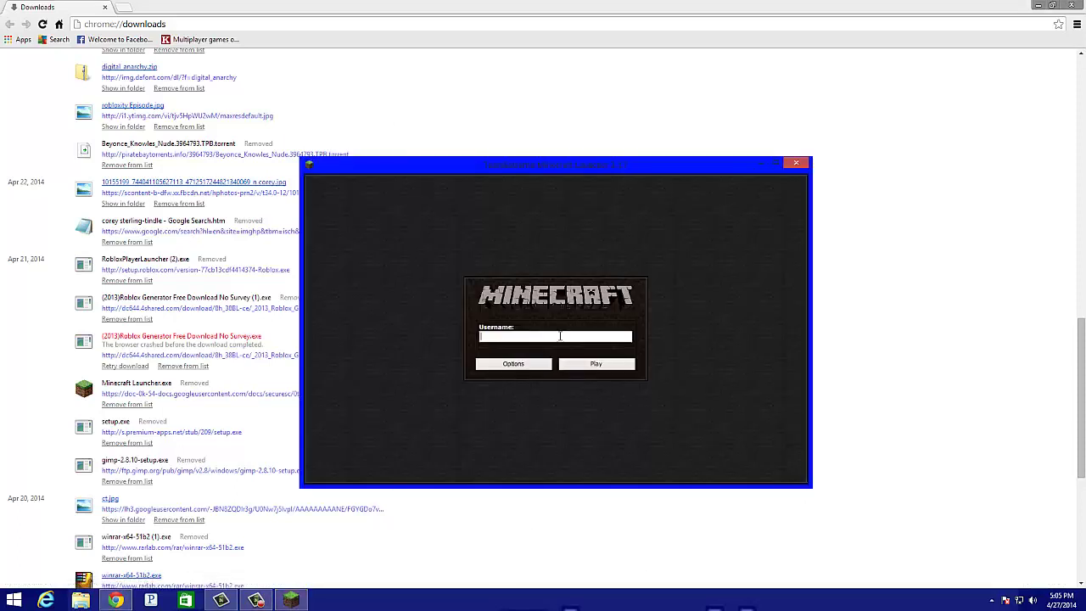